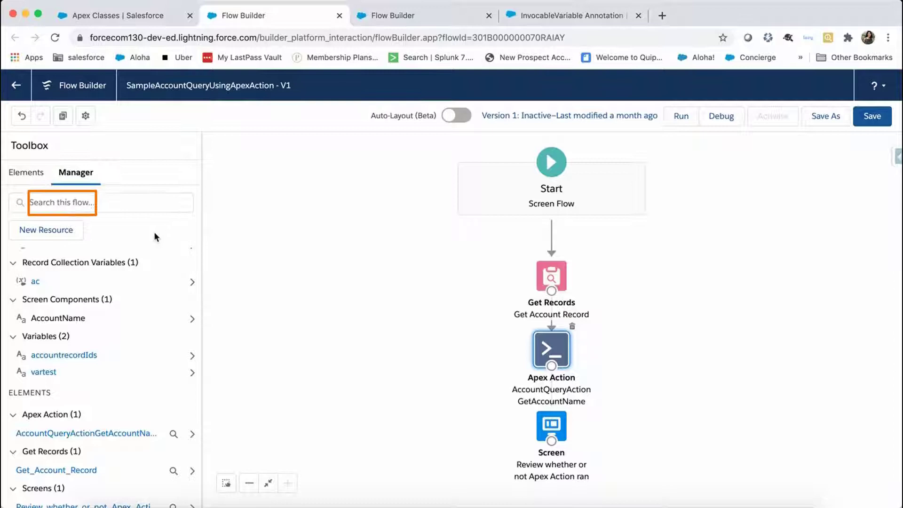
{"action": "left_click", "coordinate": [57, 235]}
{"action": "left_click", "coordinate": [358, 246]}
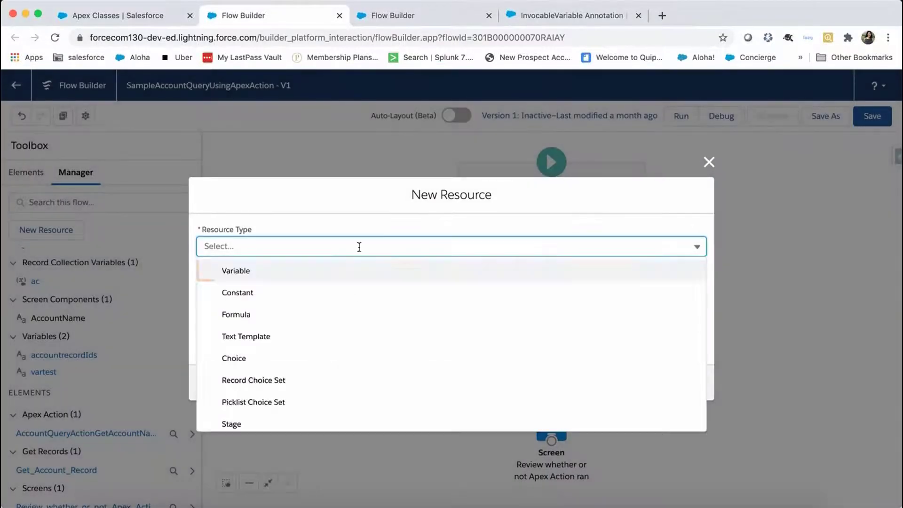
{"action": "left_click", "coordinate": [319, 281]}
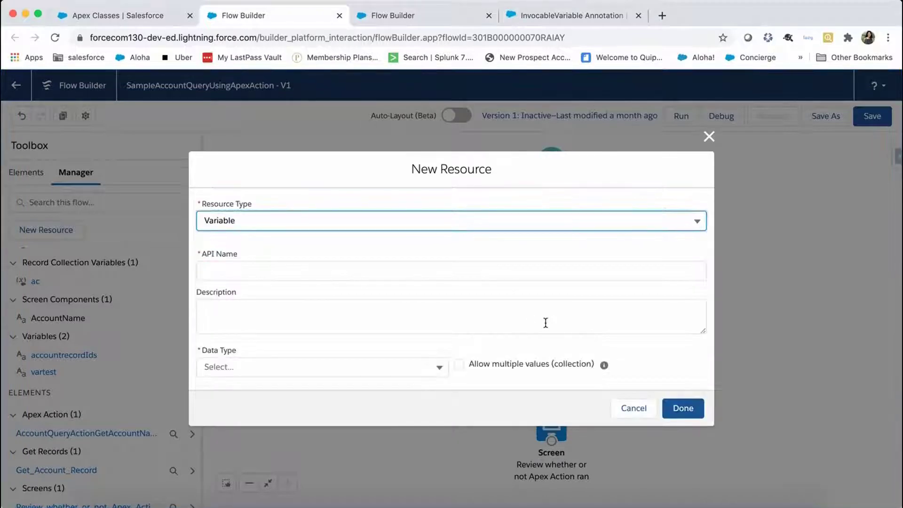
{"action": "left_click", "coordinate": [431, 360]}
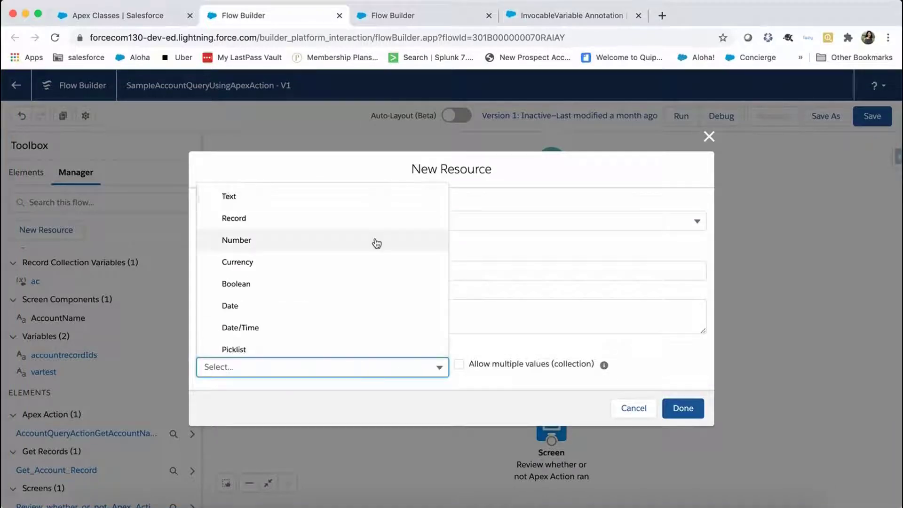
{"action": "left_click", "coordinate": [358, 203]}
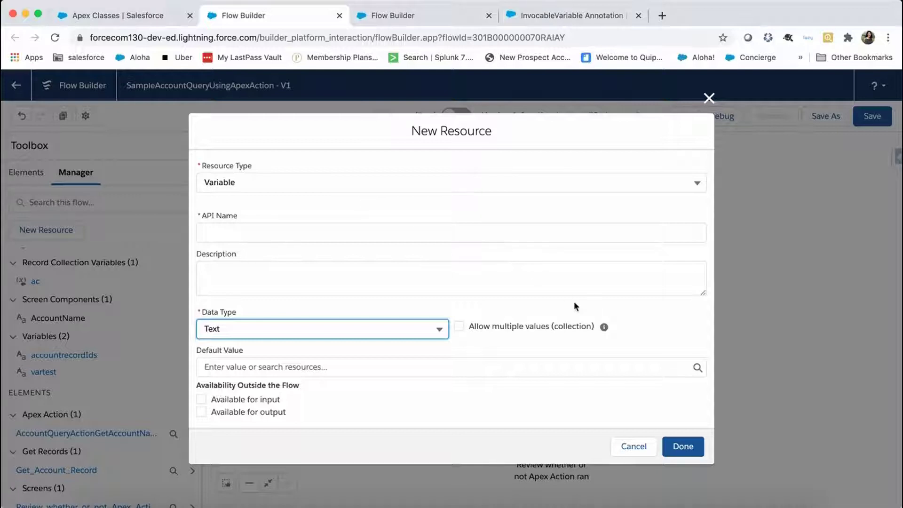
{"action": "left_click", "coordinate": [634, 453]}
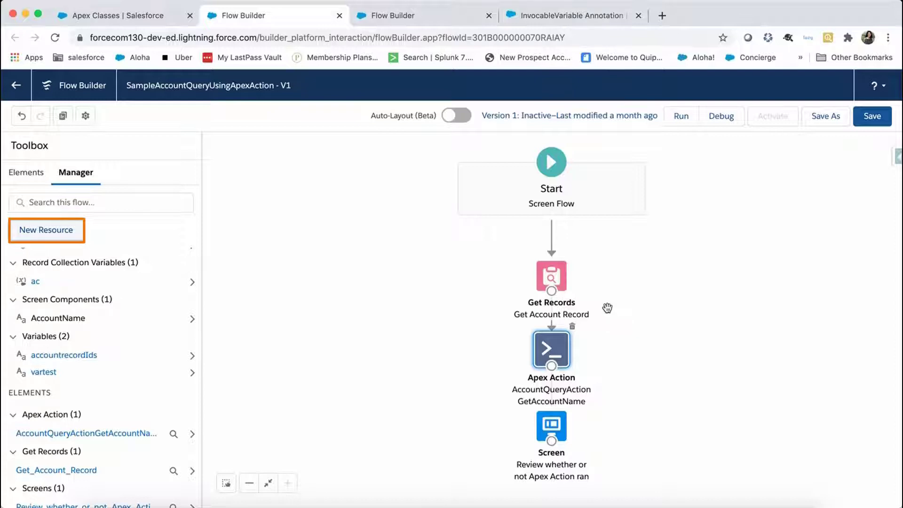
{"action": "left_click", "coordinate": [560, 286]}
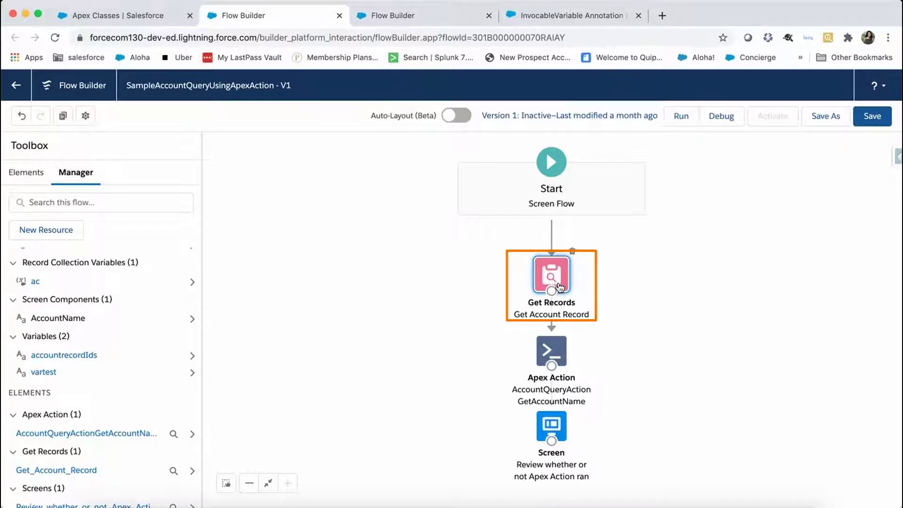
{"action": "double_click", "coordinate": [559, 286]}
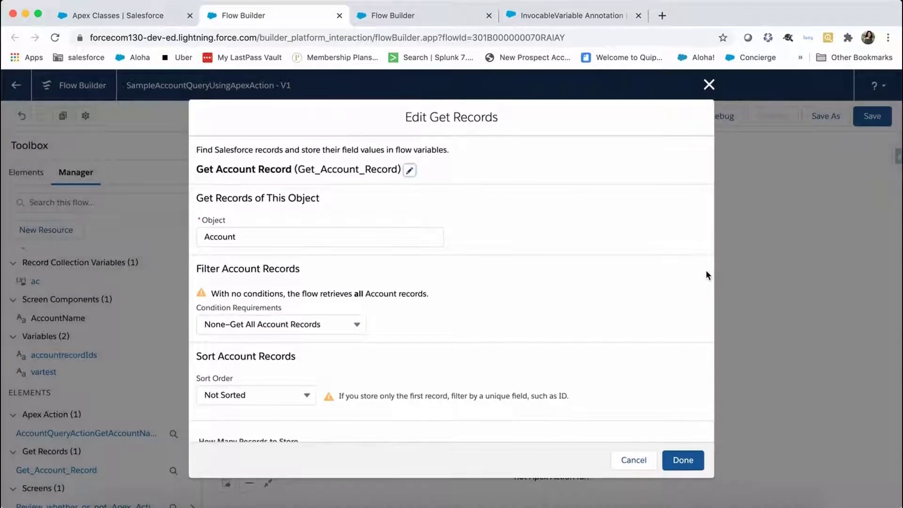
{"action": "scroll", "coordinate": [622, 341], "scroll_direction": "down", "scroll_amount": 4}
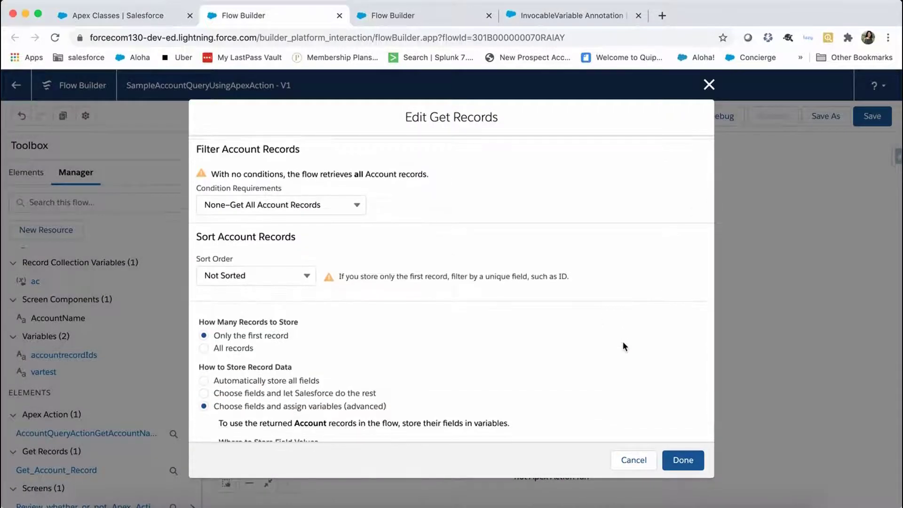
{"action": "scroll", "coordinate": [622, 341], "scroll_direction": "down", "scroll_amount": 2}
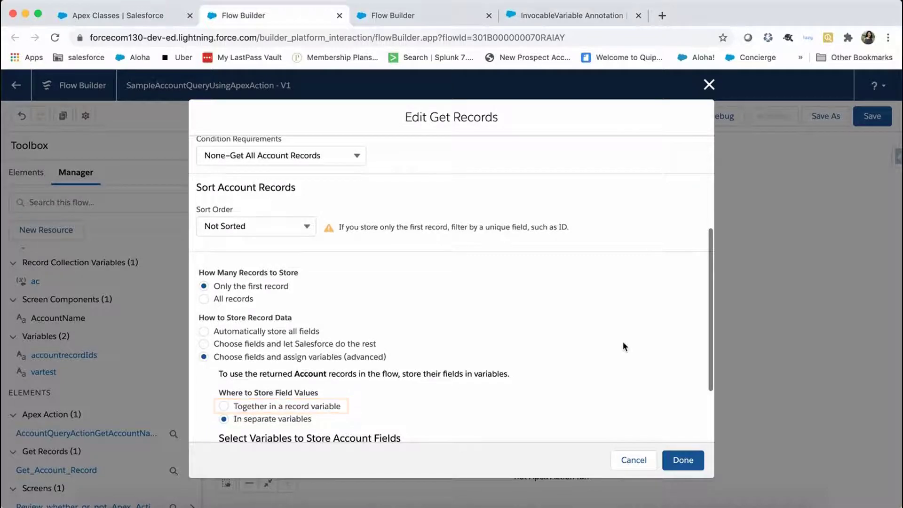
{"action": "scroll", "coordinate": [623, 341], "scroll_direction": "down", "scroll_amount": 3}
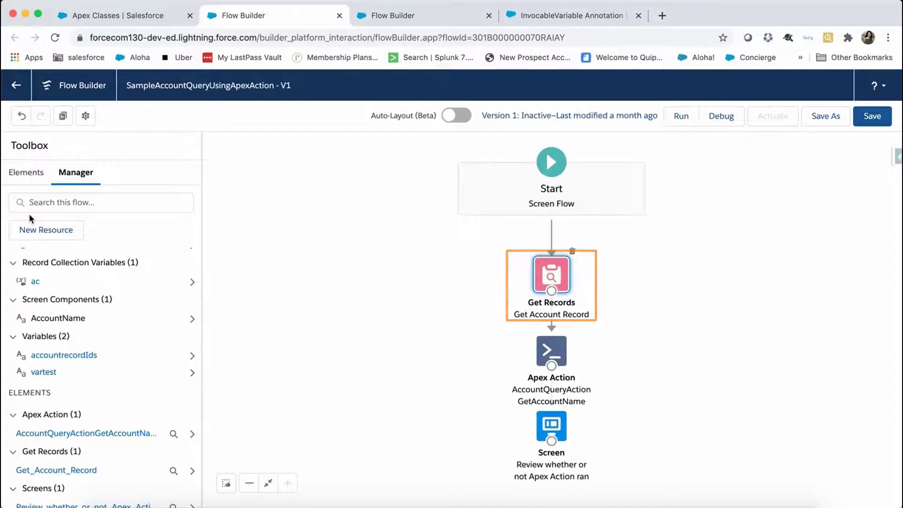
- Add a new Action element onto the canvas below Get Records
{"action": "left_click", "coordinate": [24, 176]}
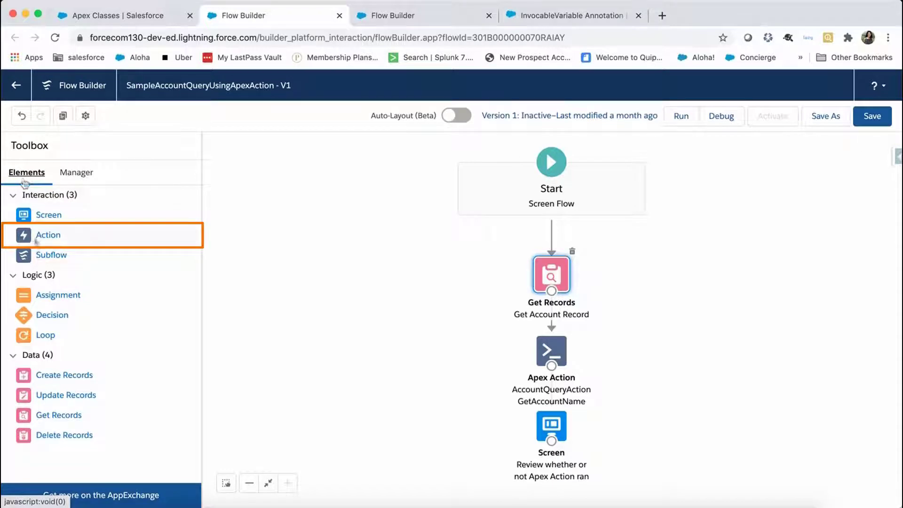
{"action": "left_click_drag", "start_coordinate": [25, 237], "coordinate": [495, 323]}
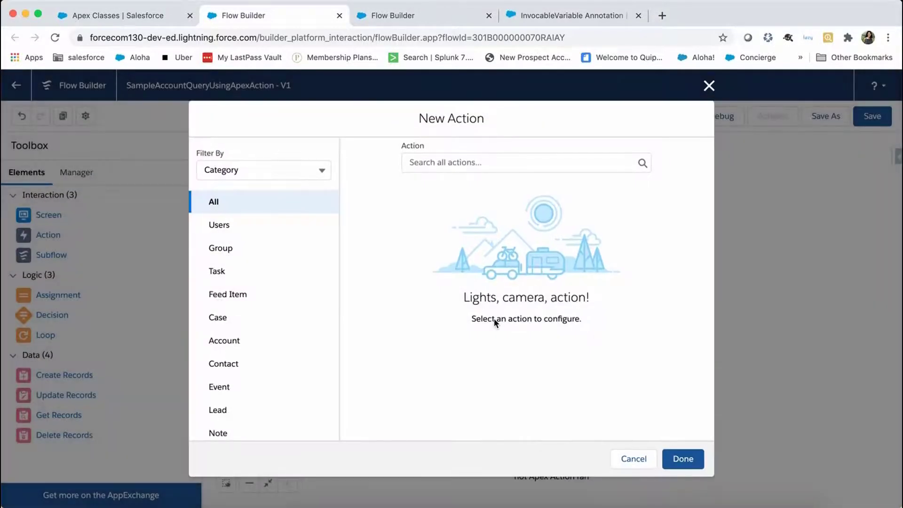
- Filter actions to Uncategorized and choose the Get Account Names Apex action
{"action": "left_click", "coordinate": [310, 171]}
{"action": "scroll", "coordinate": [292, 349], "scroll_direction": "down", "scroll_amount": 5}
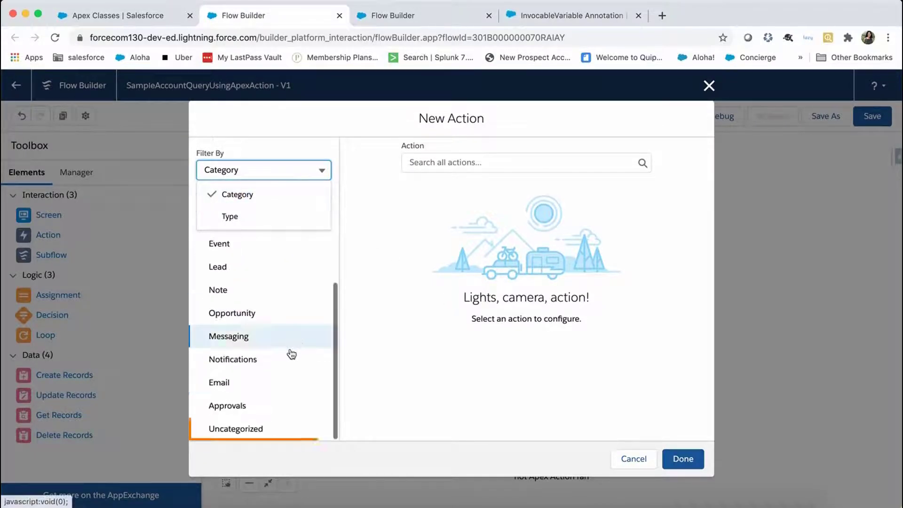
{"action": "left_click", "coordinate": [249, 430]}
{"action": "left_click", "coordinate": [246, 430]}
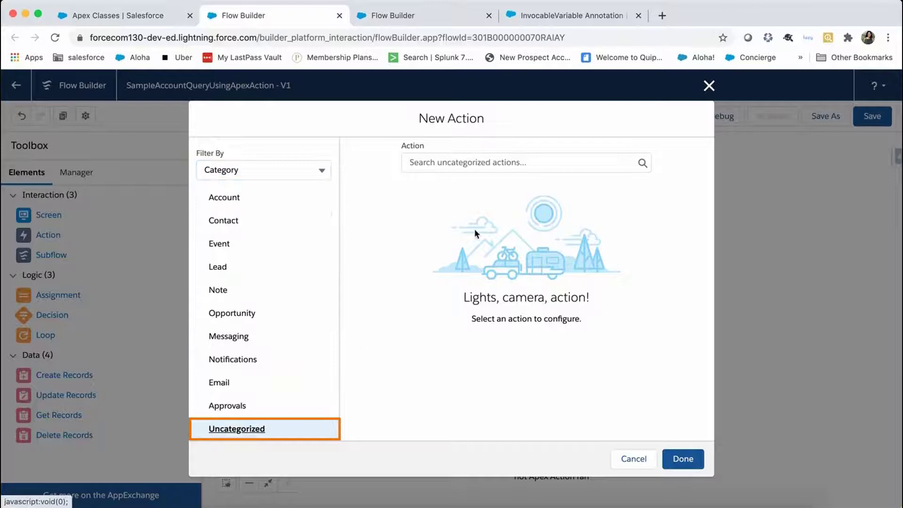
{"action": "left_click", "coordinate": [491, 162]}
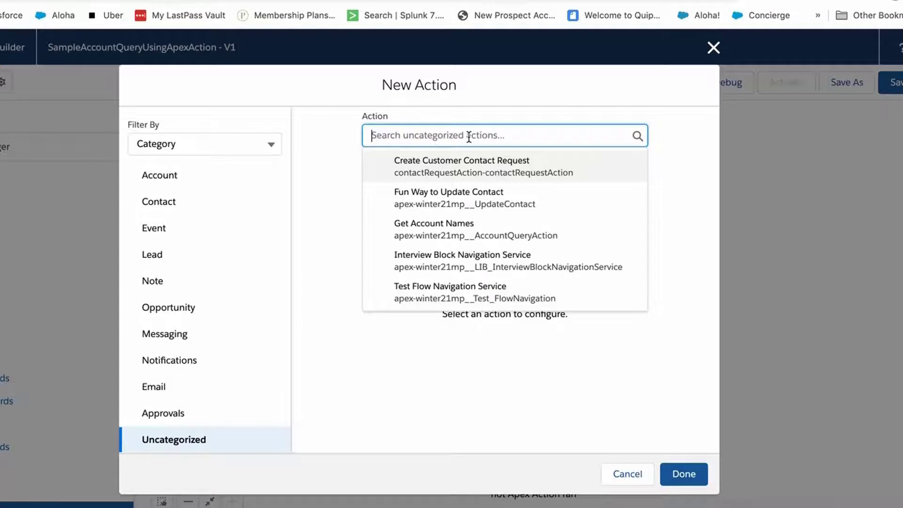
{"action": "left_click", "coordinate": [455, 235]}
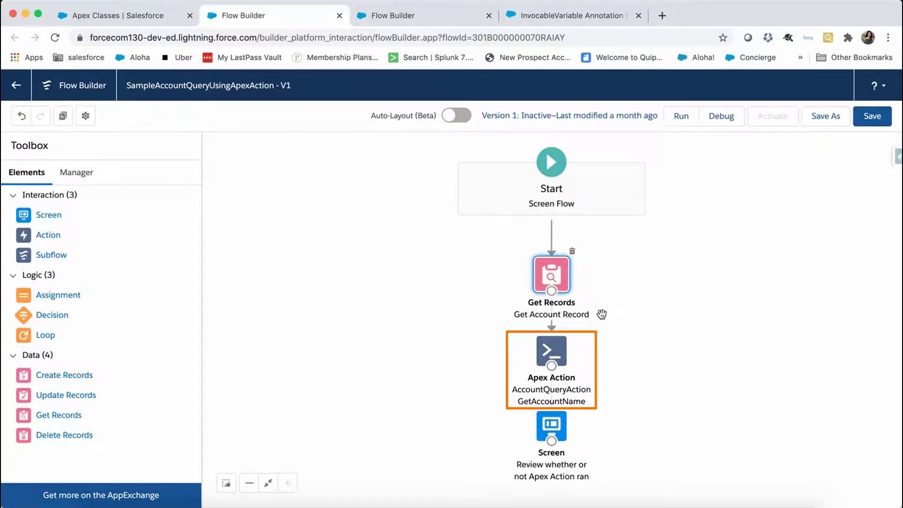
{"action": "left_click", "coordinate": [553, 352]}
{"action": "double_click", "coordinate": [554, 355]}
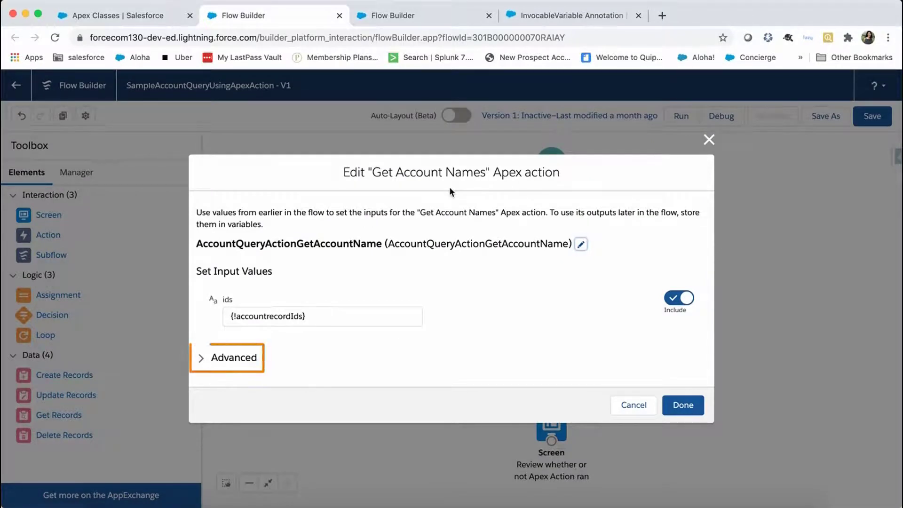
{"action": "left_click", "coordinate": [203, 359]}
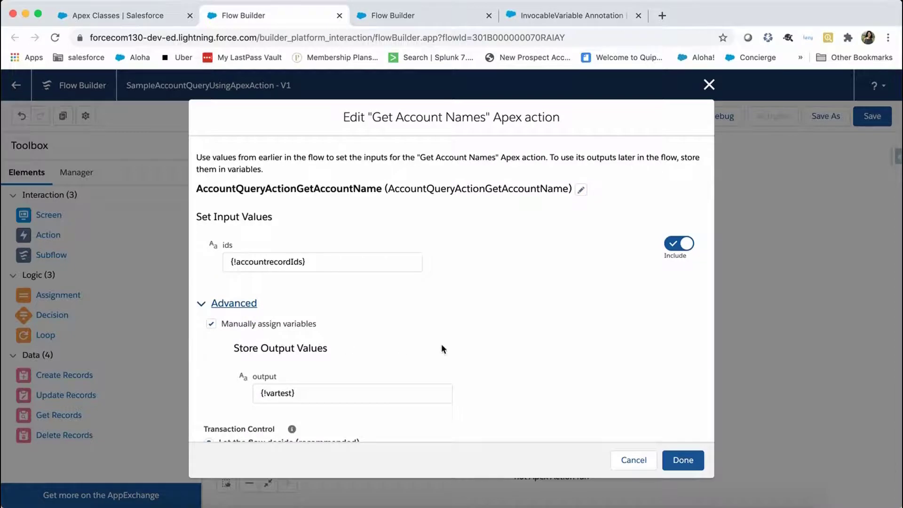
{"action": "scroll", "coordinate": [441, 344], "scroll_direction": "down", "scroll_amount": 2}
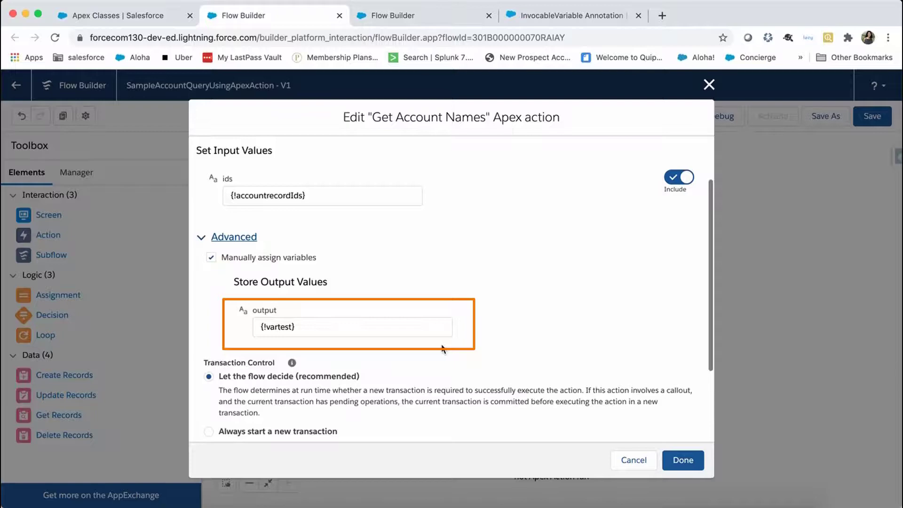
{"action": "scroll", "coordinate": [442, 344], "scroll_direction": "up", "scroll_amount": 3}
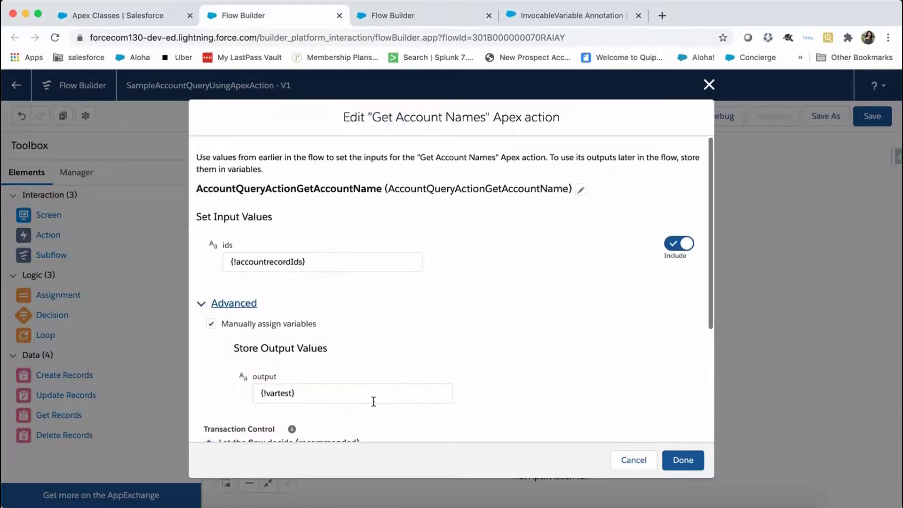
{"action": "left_click", "coordinate": [677, 461]}
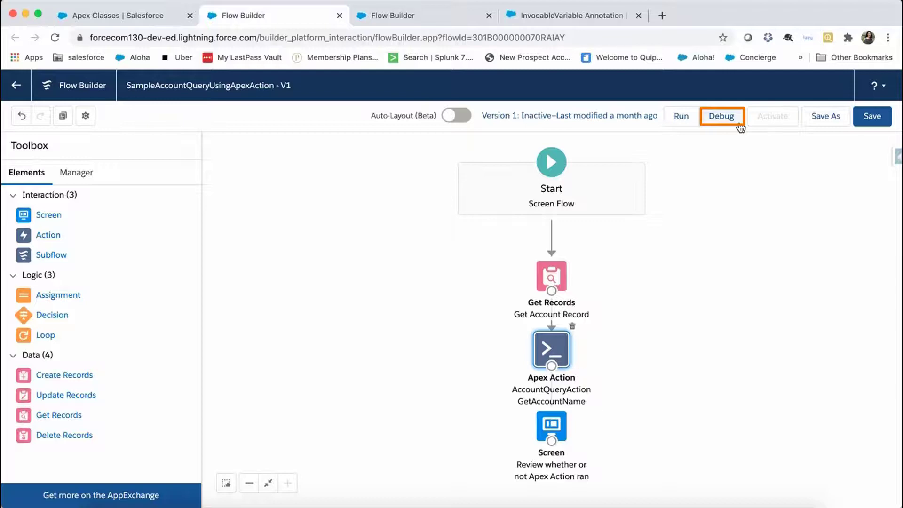
- Run the flow in debug and see Get Account Names set vartest to test123
{"action": "left_click", "coordinate": [716, 118]}
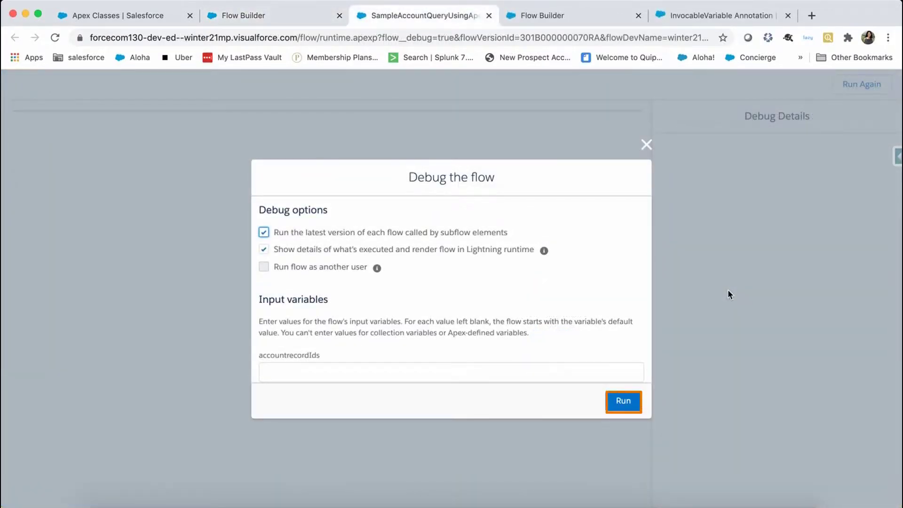
{"action": "left_click", "coordinate": [633, 401]}
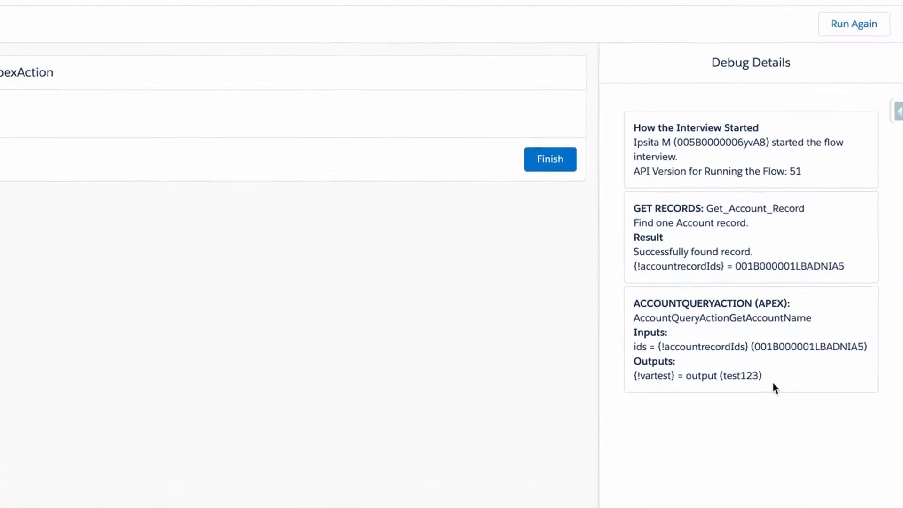